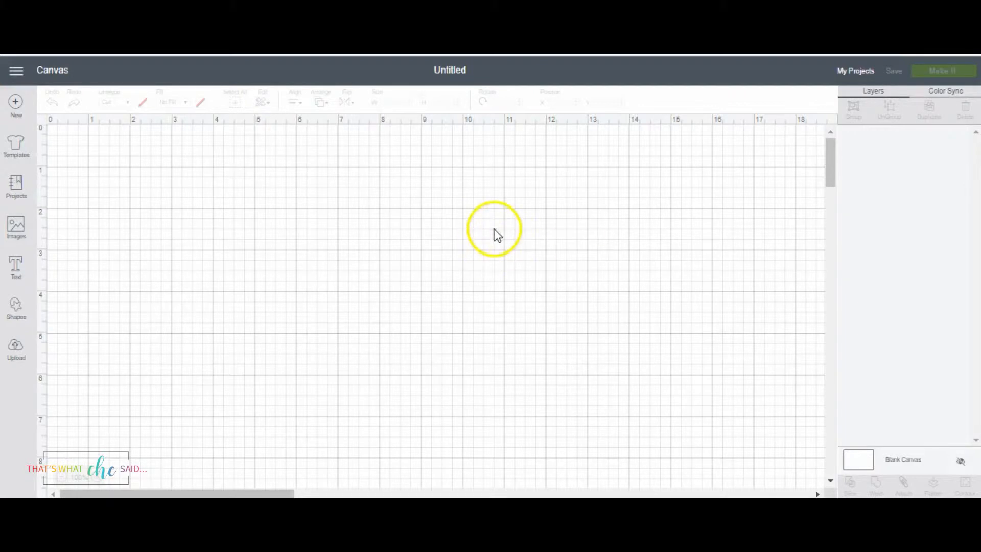
Open the image library and search it for "rainbow".
left_click(19, 236)
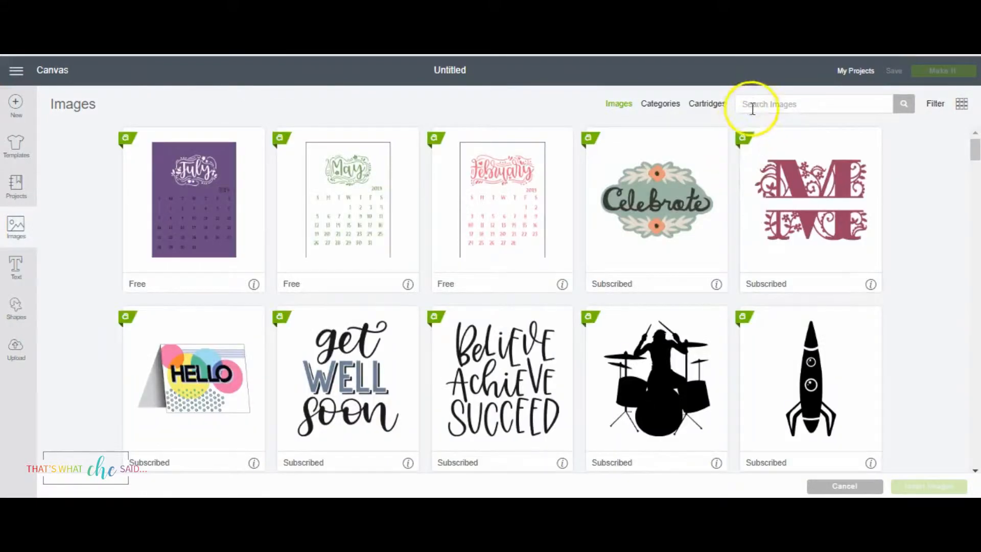
left_click(754, 104)
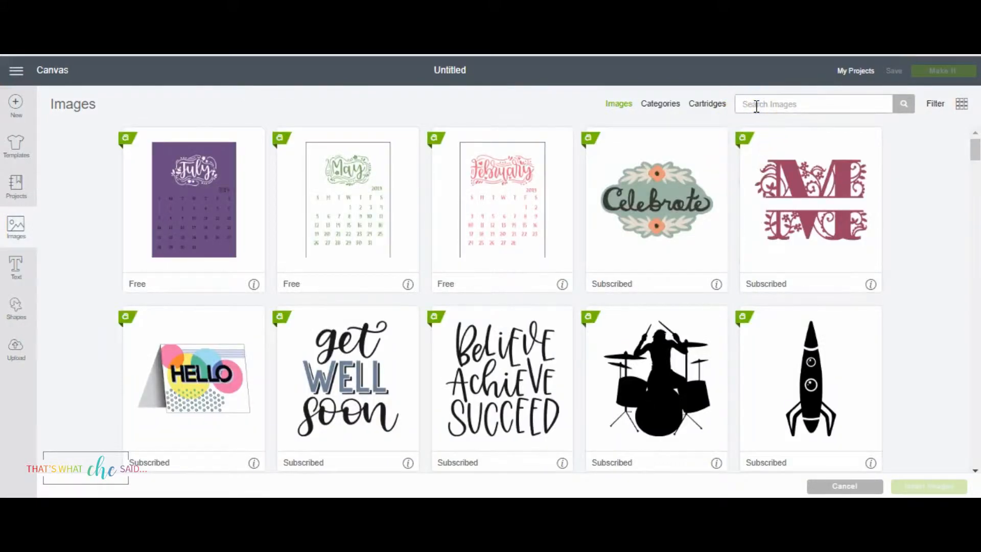
type("rainbows")
key("BackSpace")
key("Return")
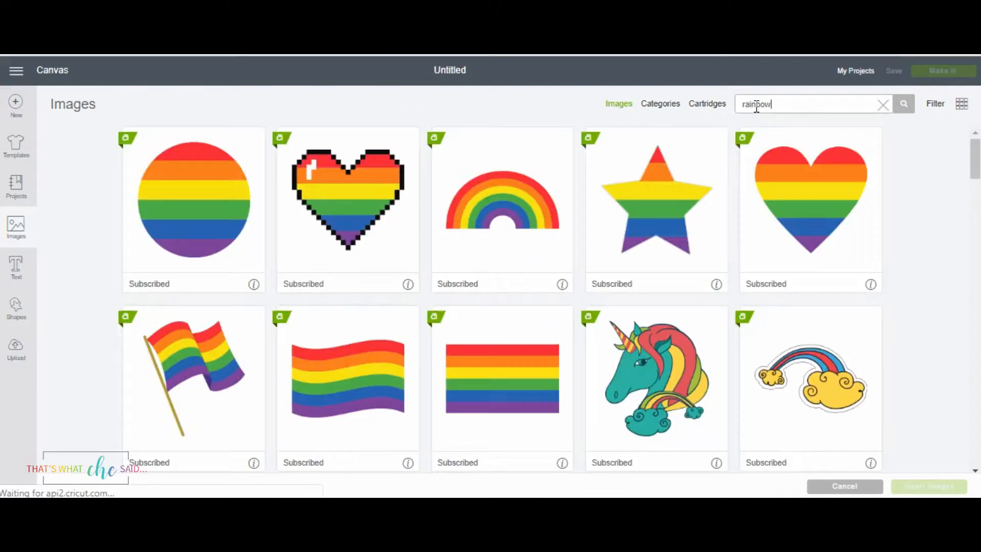
Choose the Happy Spring Rainbow image with two smiling clouds and insert it on the canvas.
left_click(732, 163)
scroll(676, 215, "down", 9)
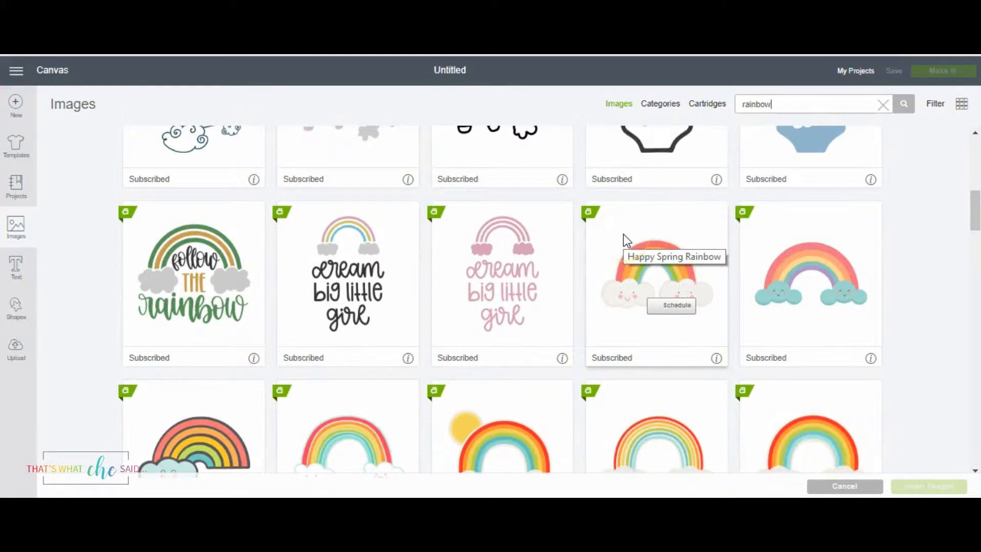
left_click(621, 220)
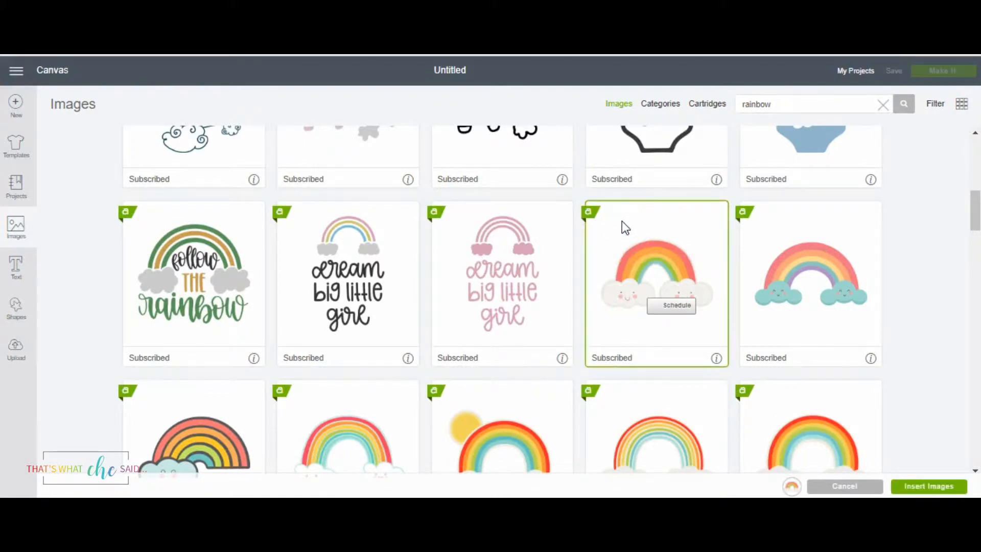
left_click(596, 219)
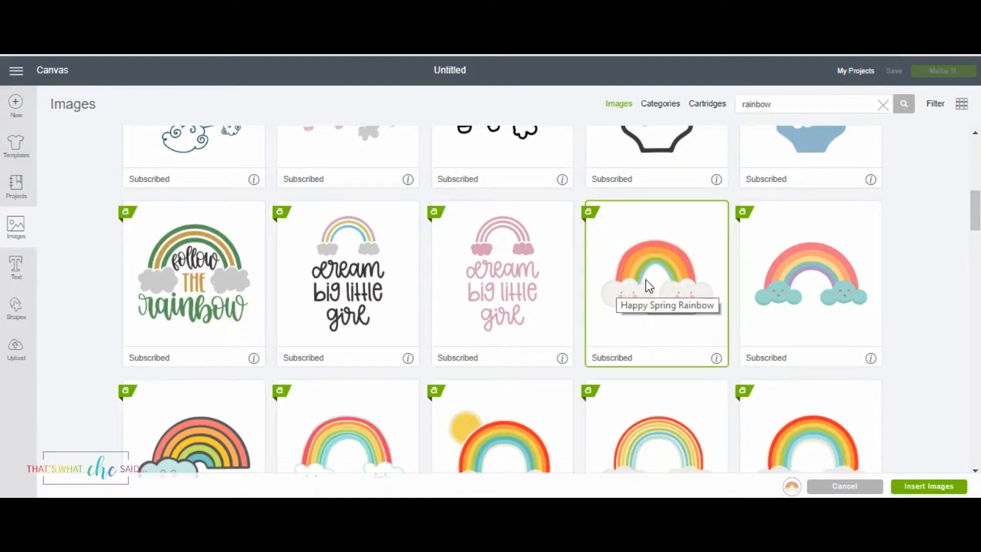
left_click(639, 229)
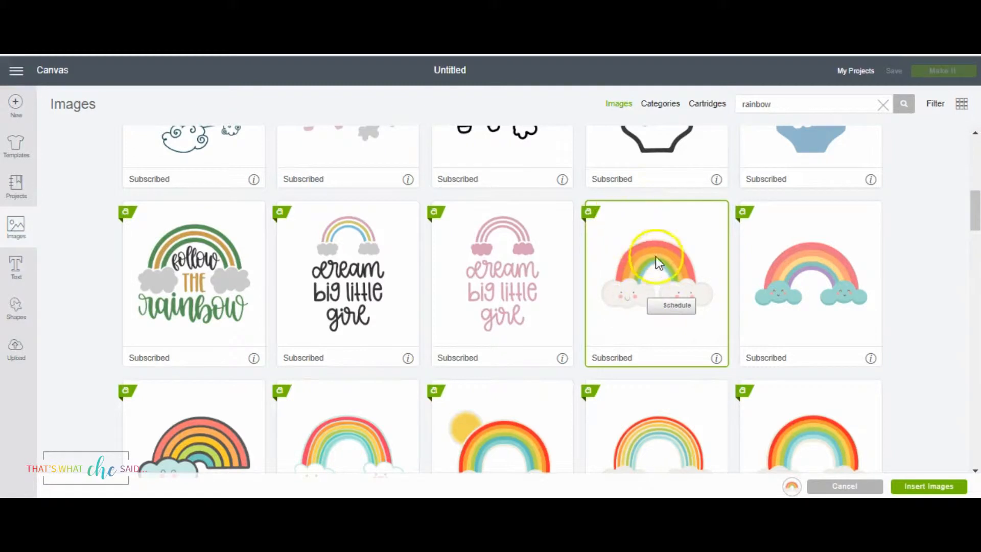
left_click(928, 487)
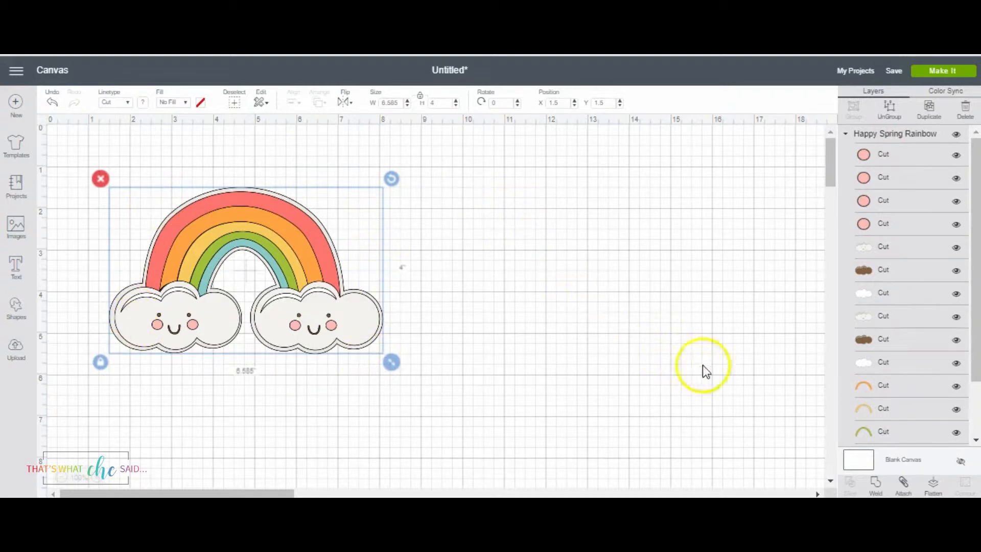
Flatten the rainbow into one print-and-cut layer and move it up to about X 1.417, Y 0.486.
left_click(934, 488)
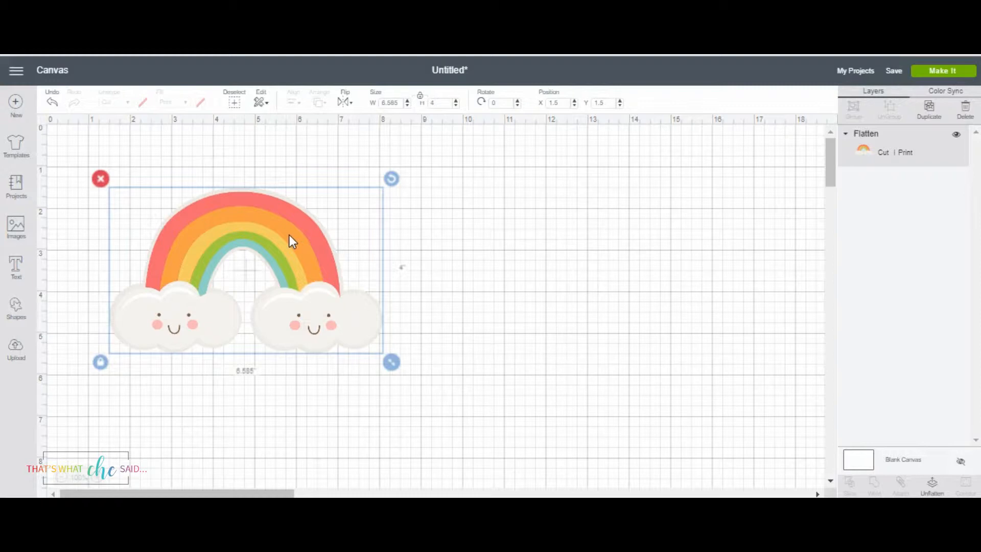
left_click_drag(276, 217, 269, 191)
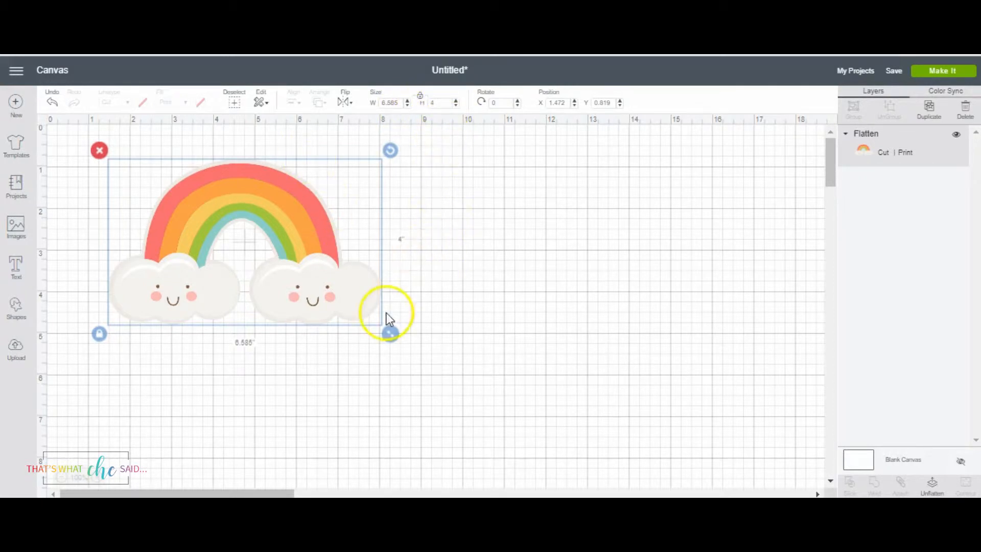
mouse_move(272, 202)
left_mouse_down()
mouse_move(271, 173)
mouse_move(271, 187)
left_mouse_up()
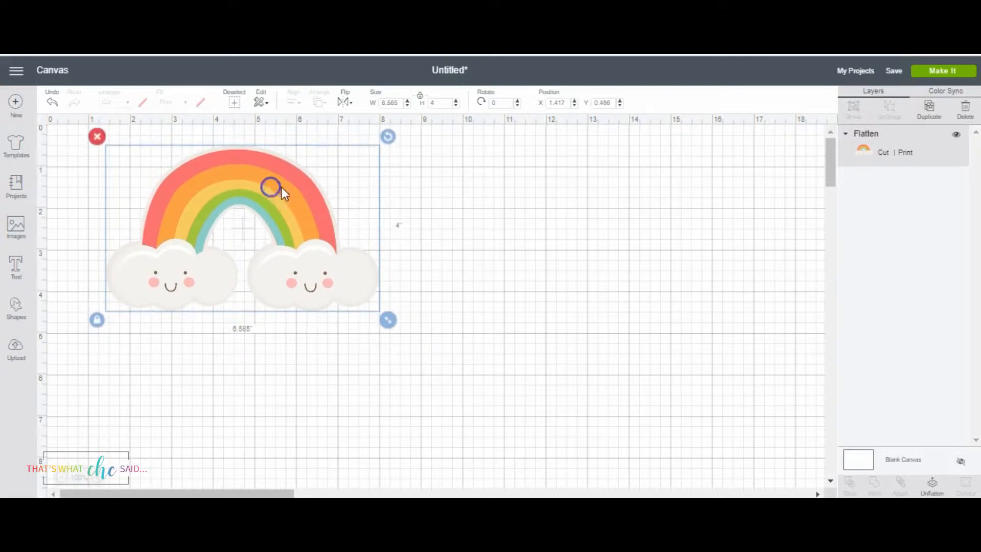
left_click(441, 217)
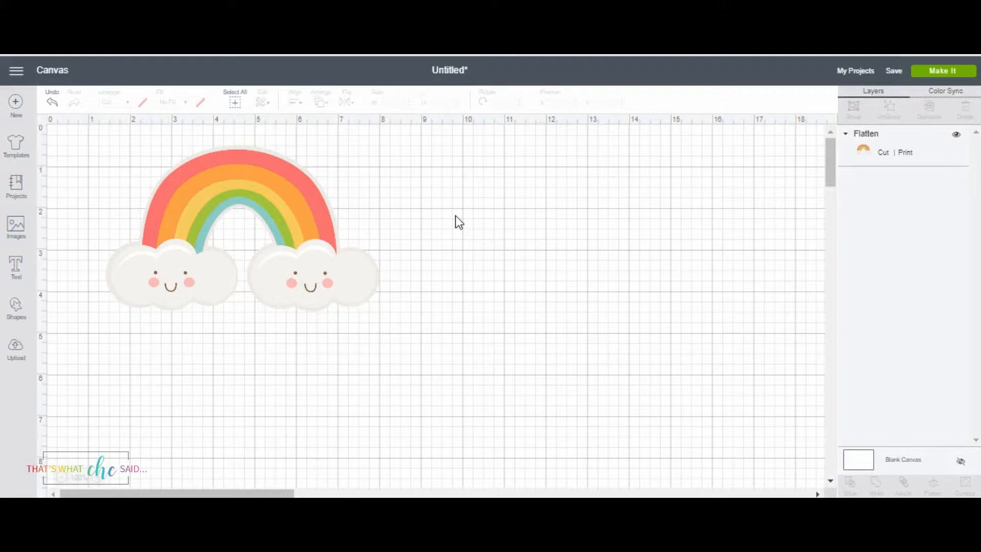
Add a text object reading "A B C", with spaces between the letters.
left_click(17, 267)
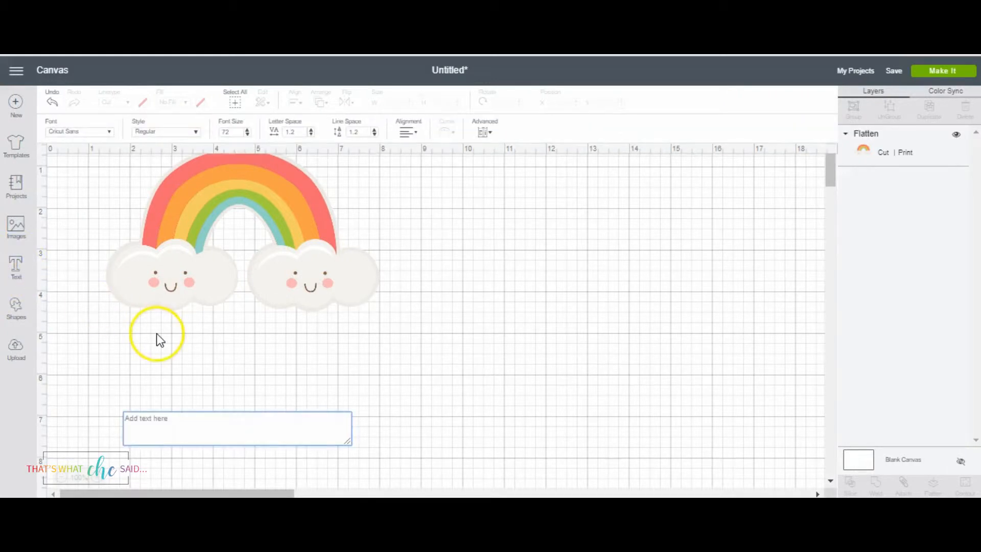
type("A")
type("BC")
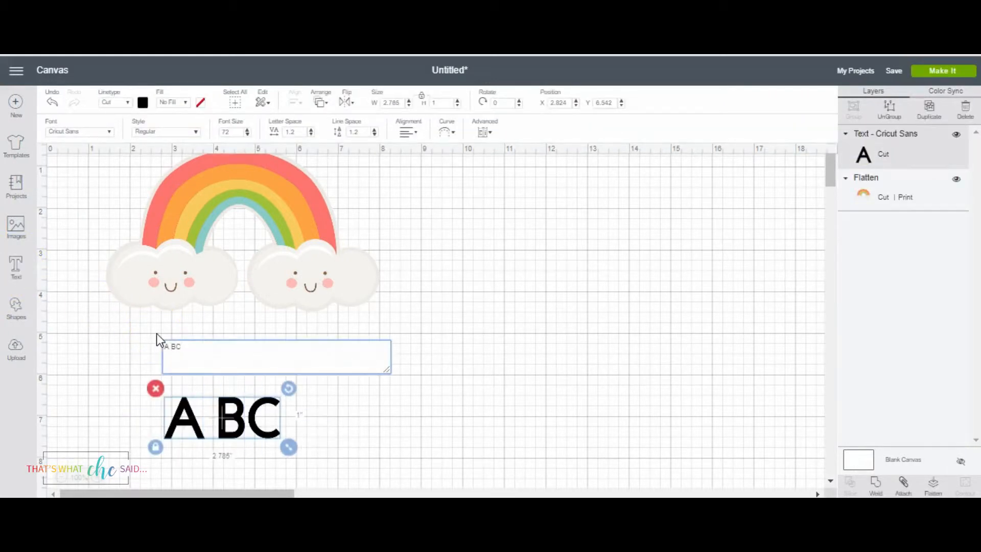
key("BackSpace")
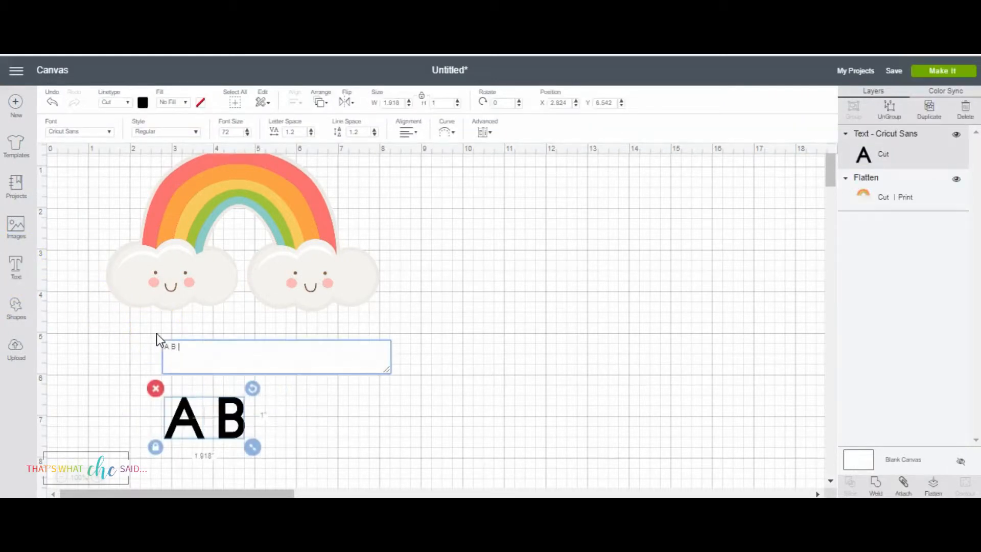
type("C")
Move the A B C text below the clouds and enlarge it to about 4.8 inches wide.
left_click(231, 409)
left_click_drag(231, 409, 210, 348)
left_click_drag(276, 384, 349, 409)
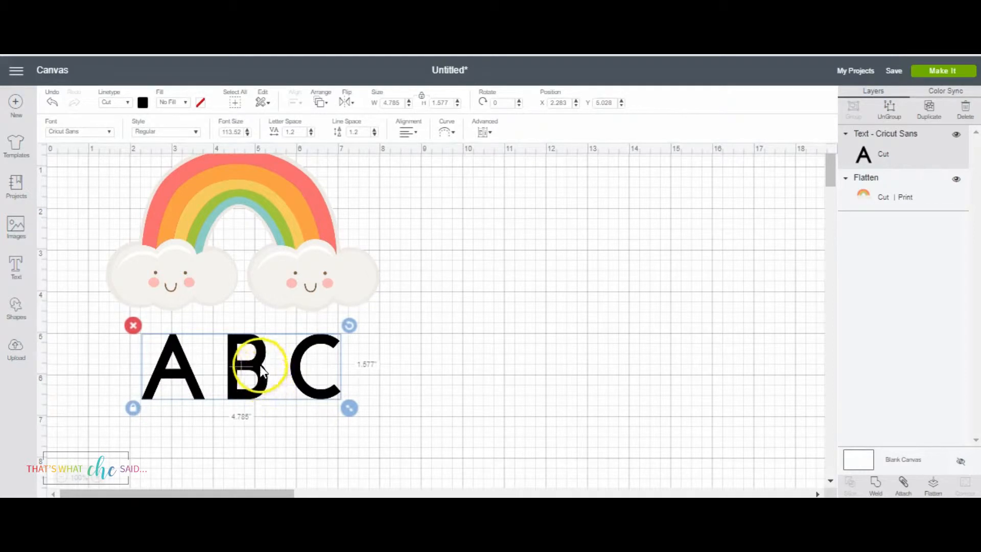
Set the A B C text to the Cricut font A Child's Year and recolor it with the rainbow's coral red.
left_click(88, 133)
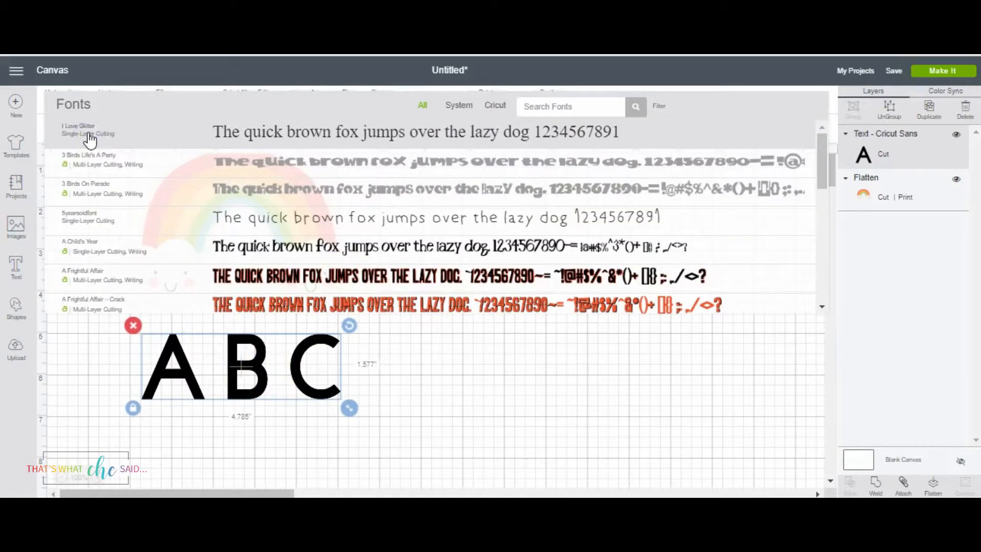
left_click(494, 106)
left_click(315, 186)
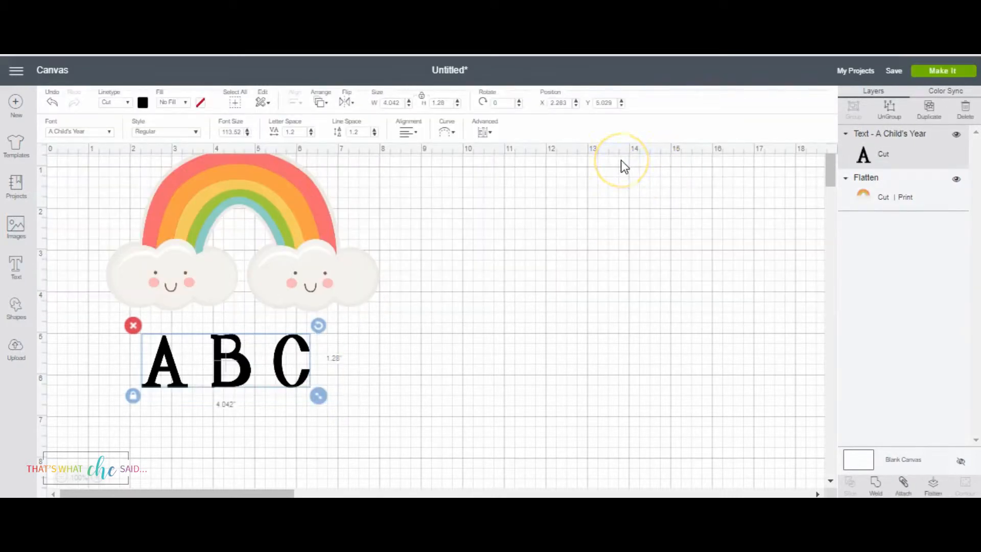
left_click(144, 106)
left_click(169, 145)
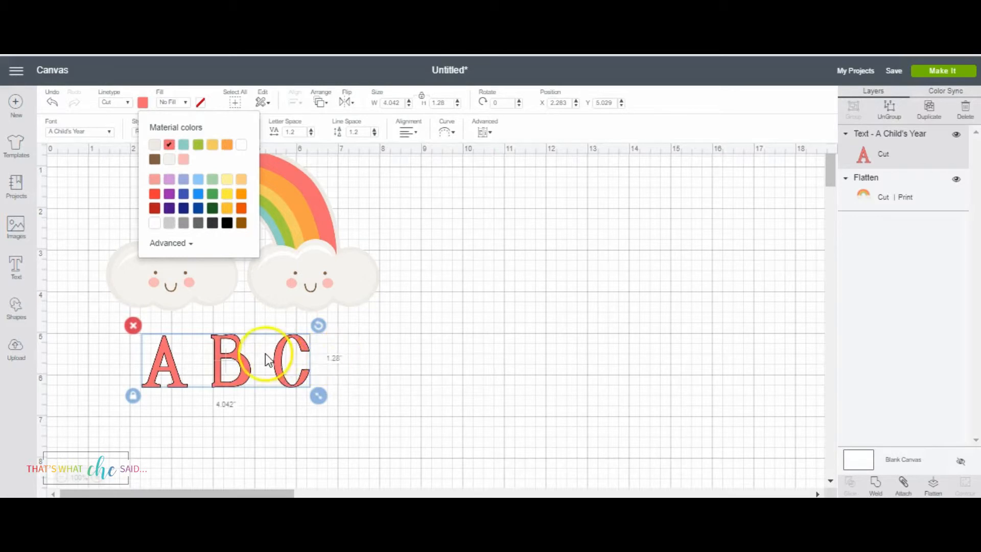
Enlarge the A B C text to about 5.86 inches wide and position it at about X 1.894, Y 4.751.
left_click_drag(317, 396, 392, 418)
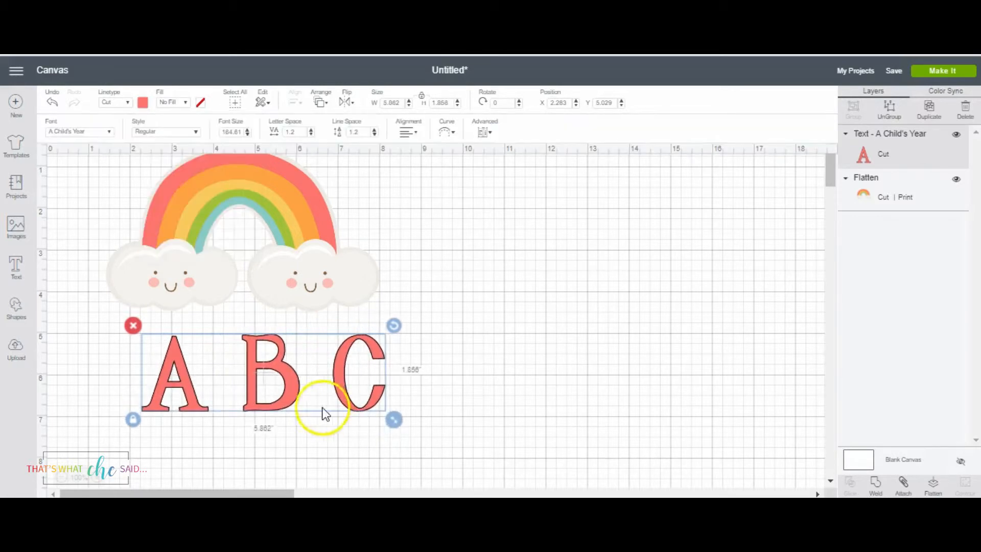
left_click_drag(299, 394, 280, 377)
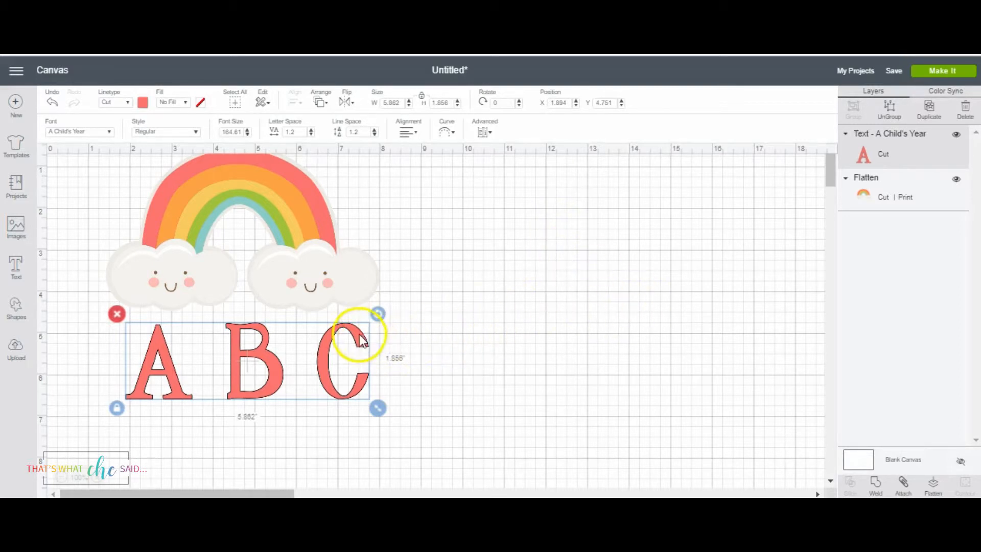
Try flattening and unflattening the A B C text layer, and undo those changes.
left_click(935, 488)
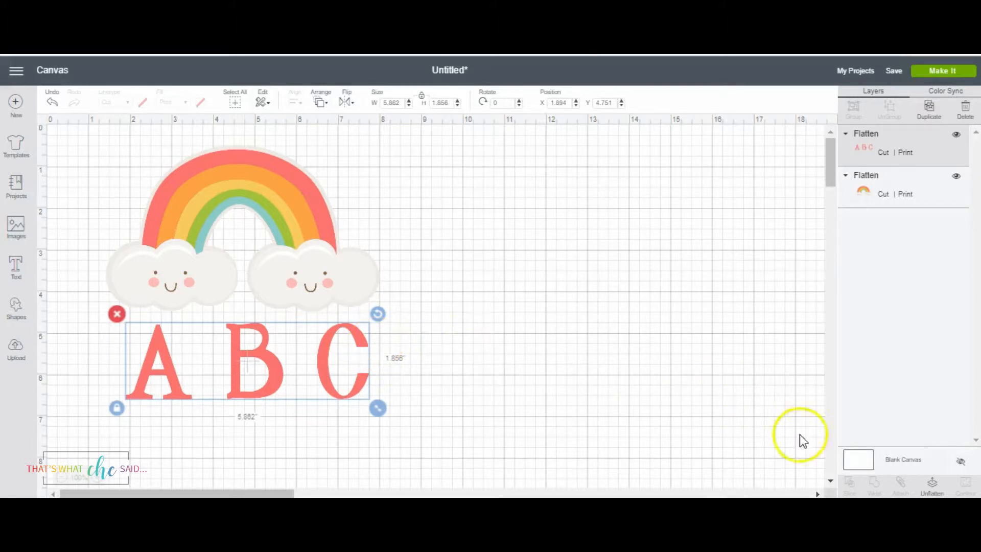
left_click(932, 485)
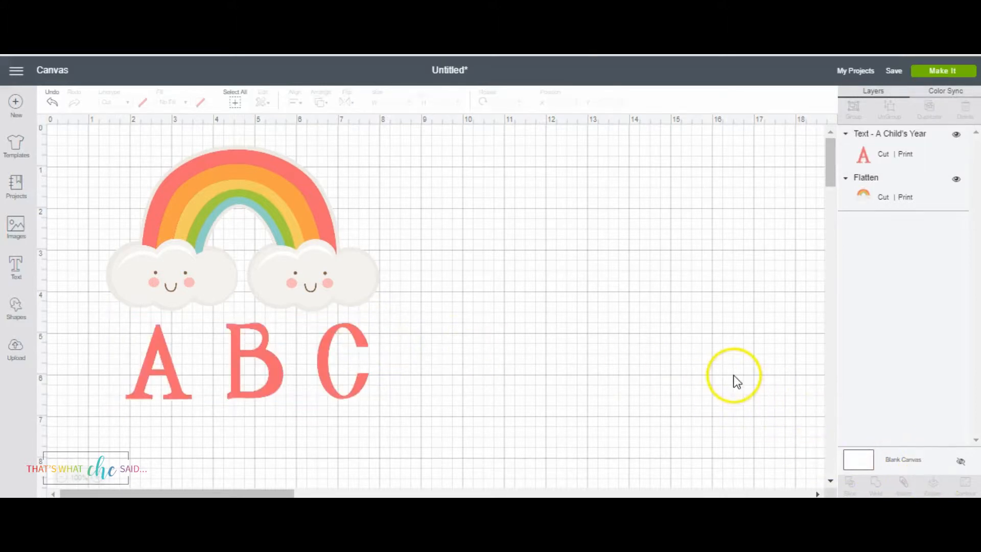
left_click(883, 153)
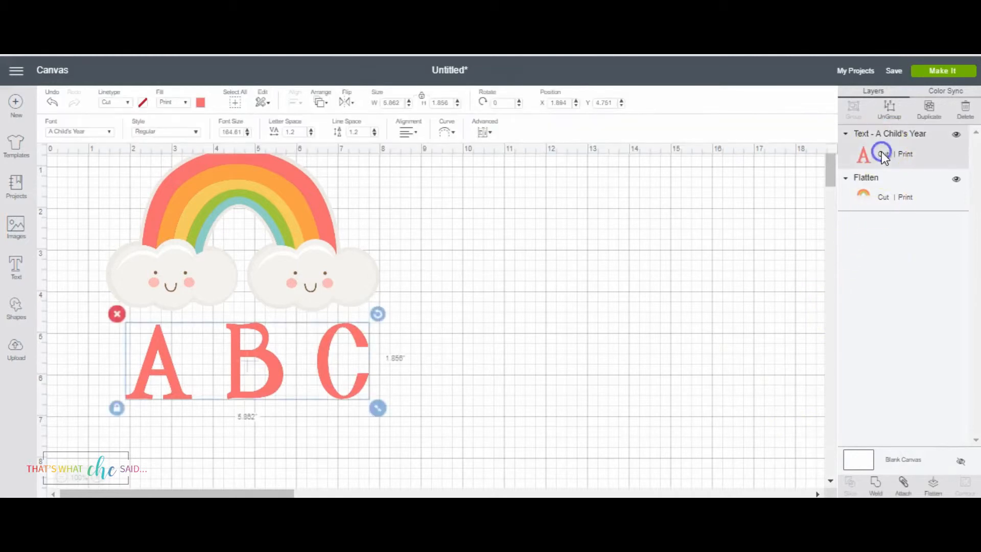
left_click(933, 485)
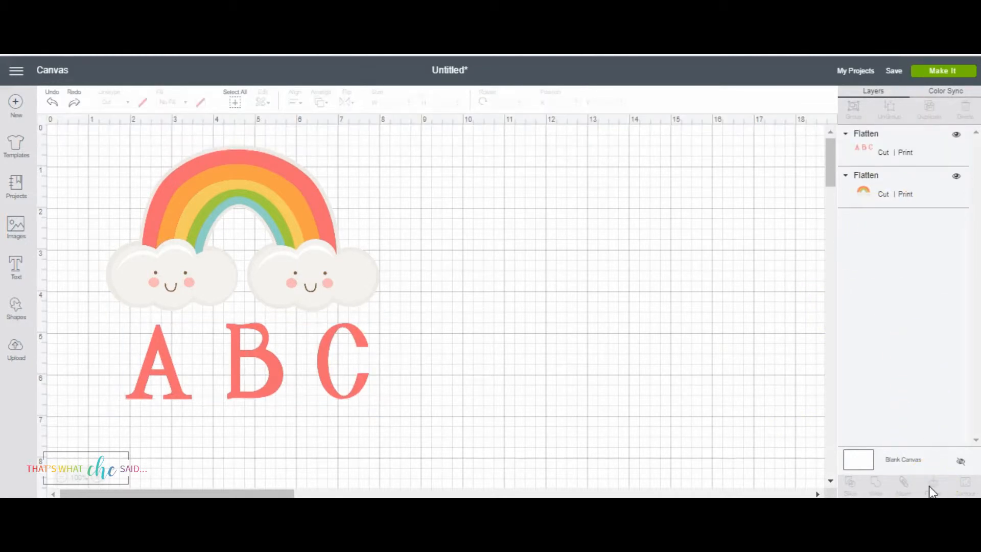
key("ctrl+z")
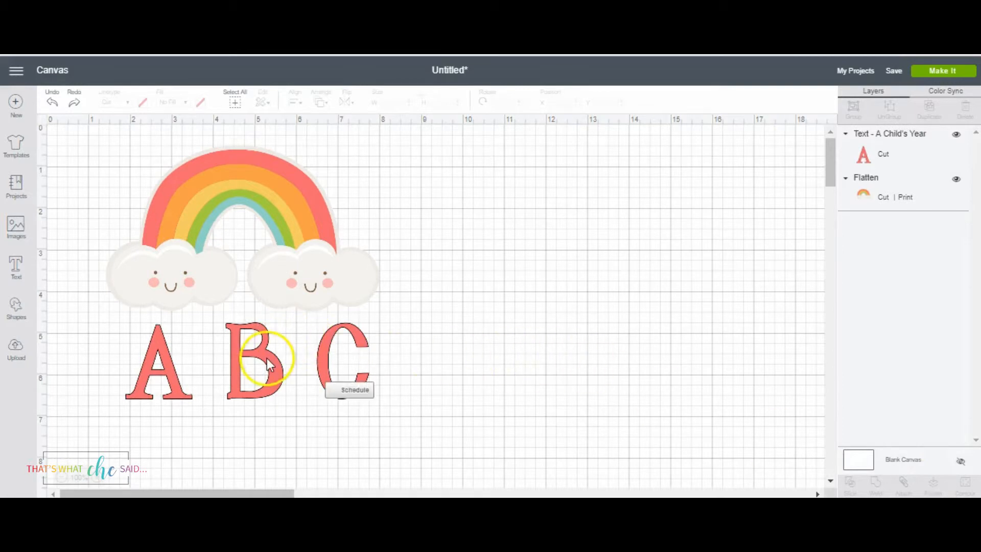
Set the A B C text's fill to Print and shift it slightly left to about X 1.7.
left_click(267, 357)
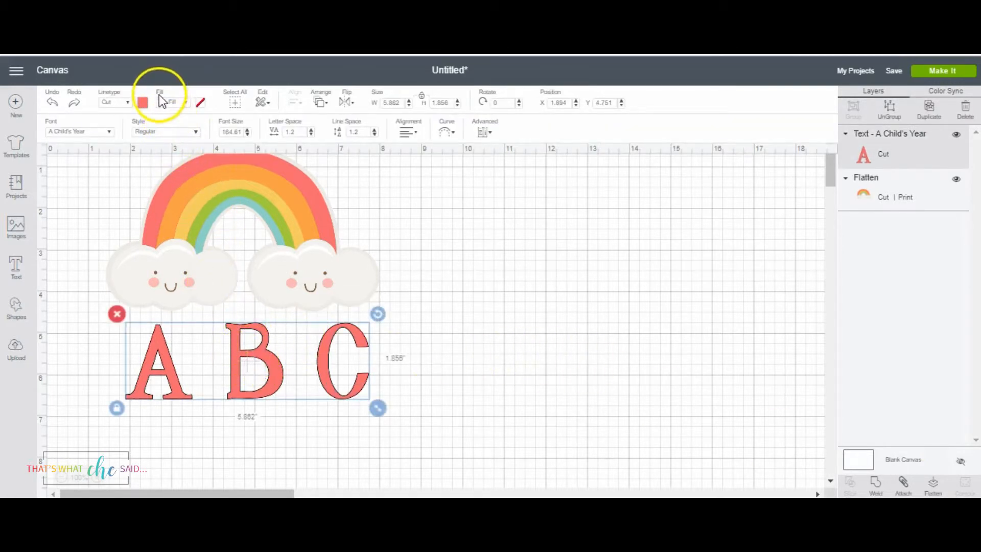
left_click(176, 104)
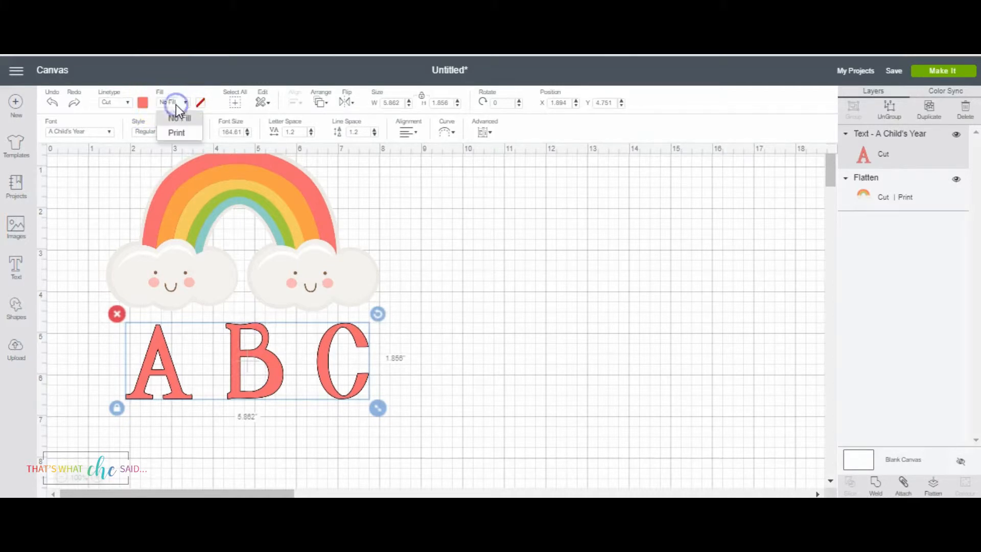
left_click(177, 133)
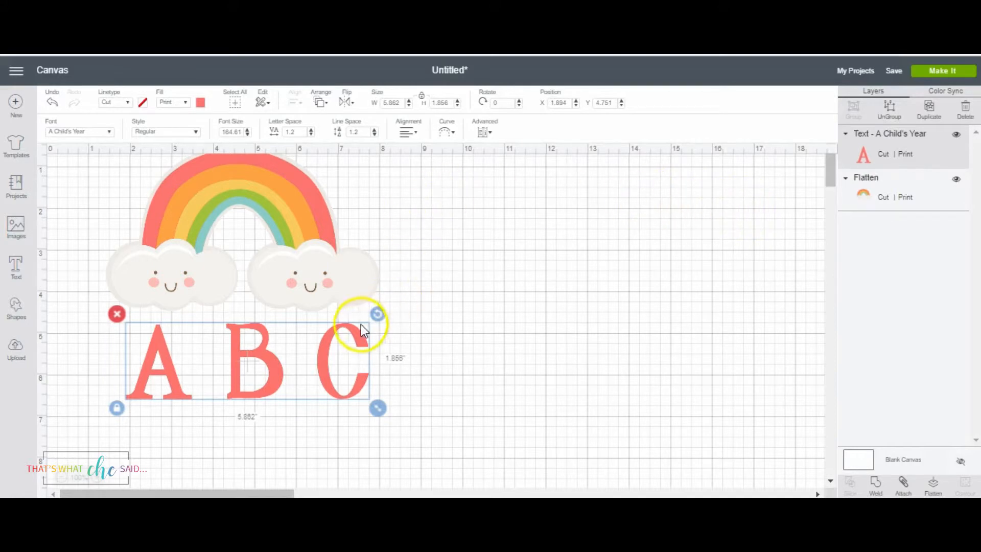
left_click_drag(351, 327, 342, 327)
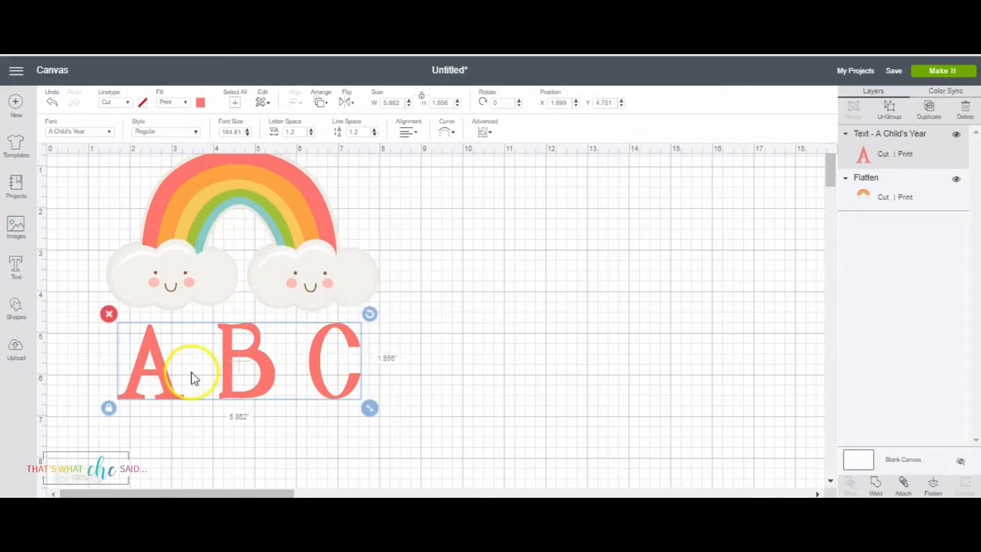
Send the project to the make stage, accept the mat layout, and connect the Maker : 87D1 (Bluetooth) machine.
left_click(940, 70)
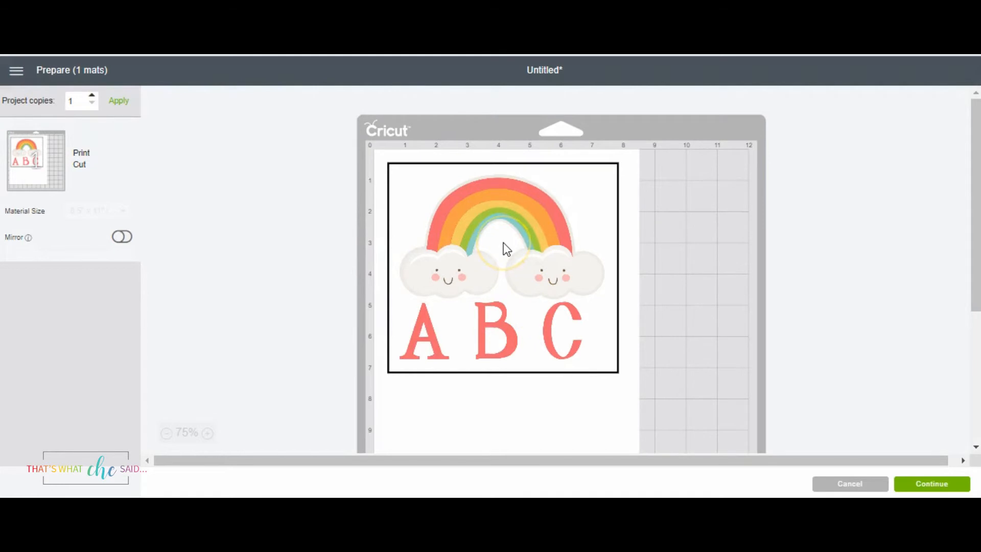
left_click(940, 484)
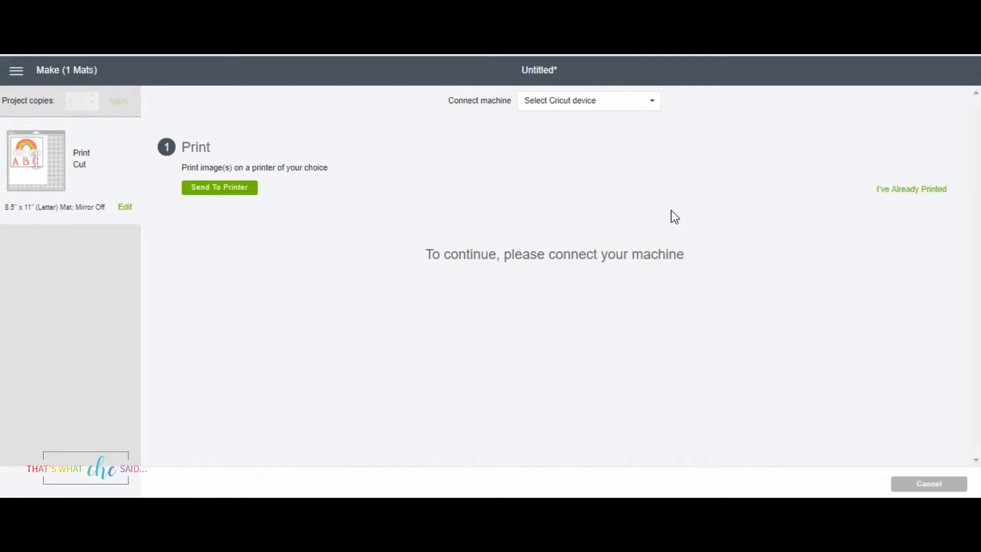
left_click(588, 103)
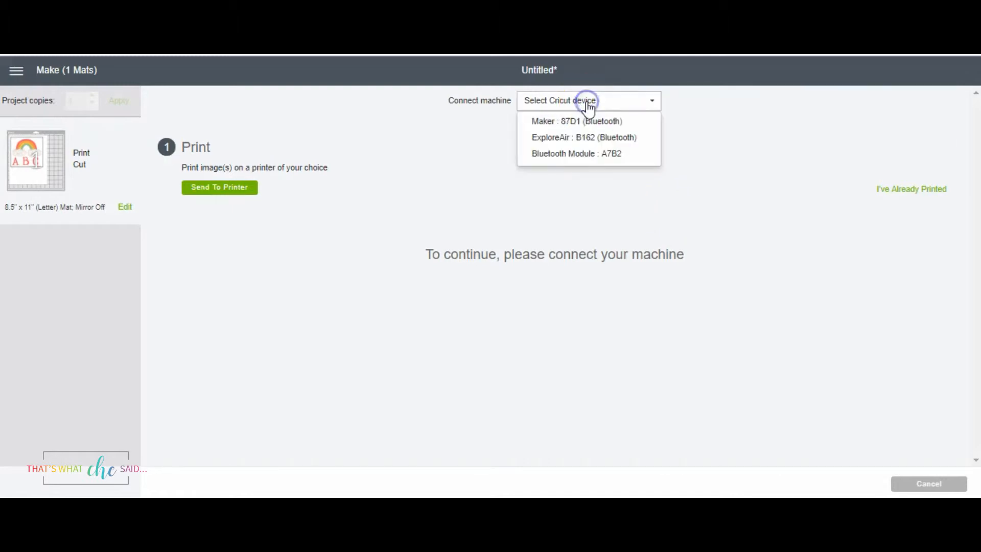
left_click(544, 120)
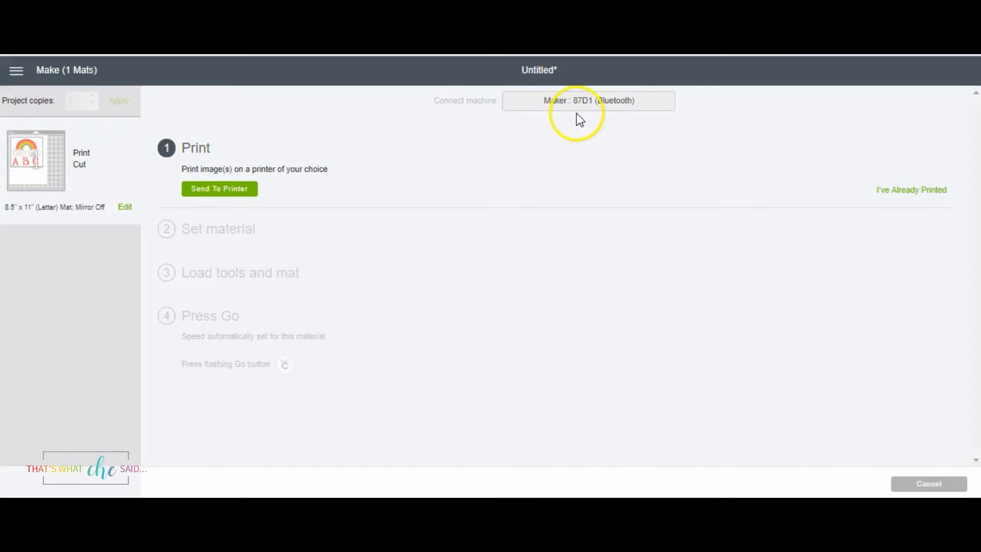
Print the design on the HP ENVY 5540 series printer and set the cutting material to Medium Cardstock – 80 lb (216 gsm).
left_click(220, 188)
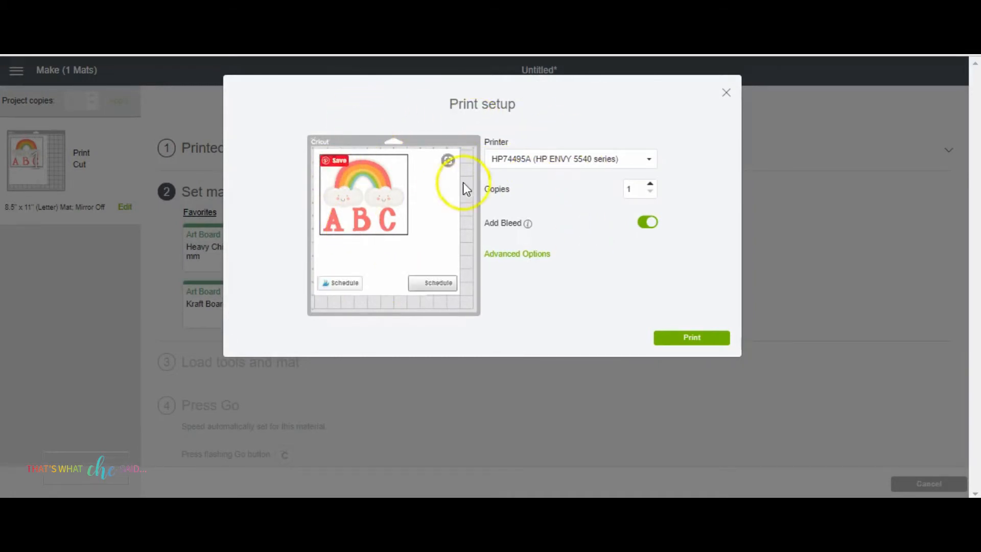
left_click(545, 161)
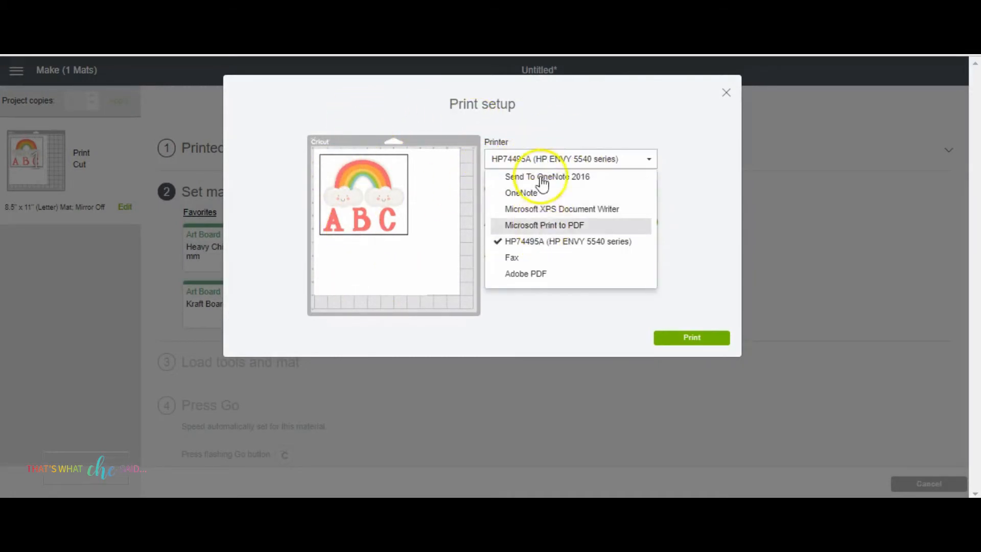
left_click(537, 241)
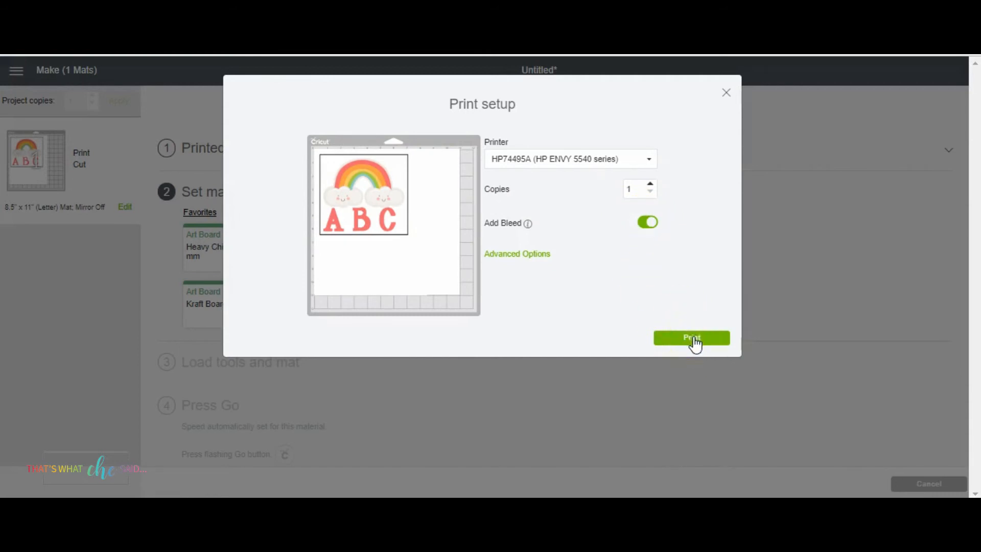
left_click(692, 338)
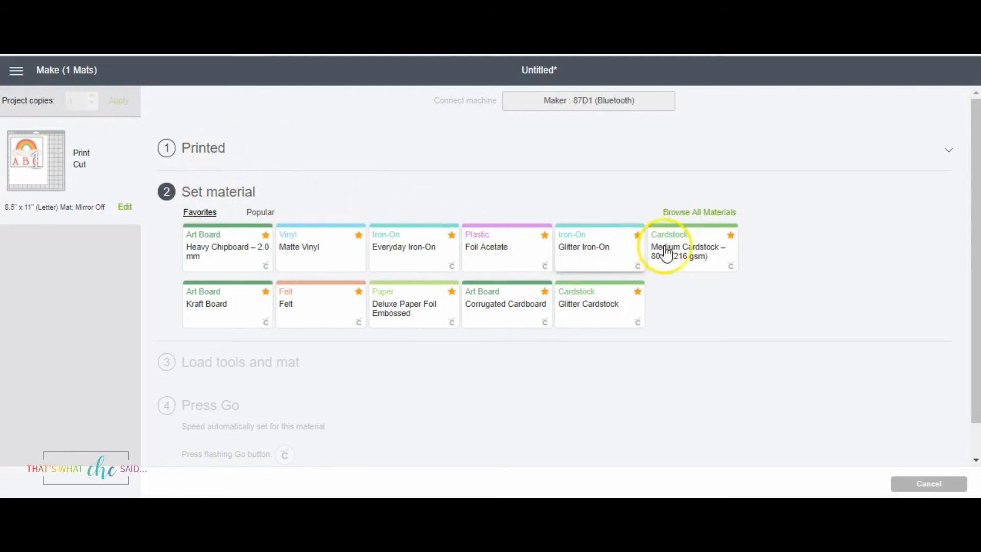
left_click(685, 251)
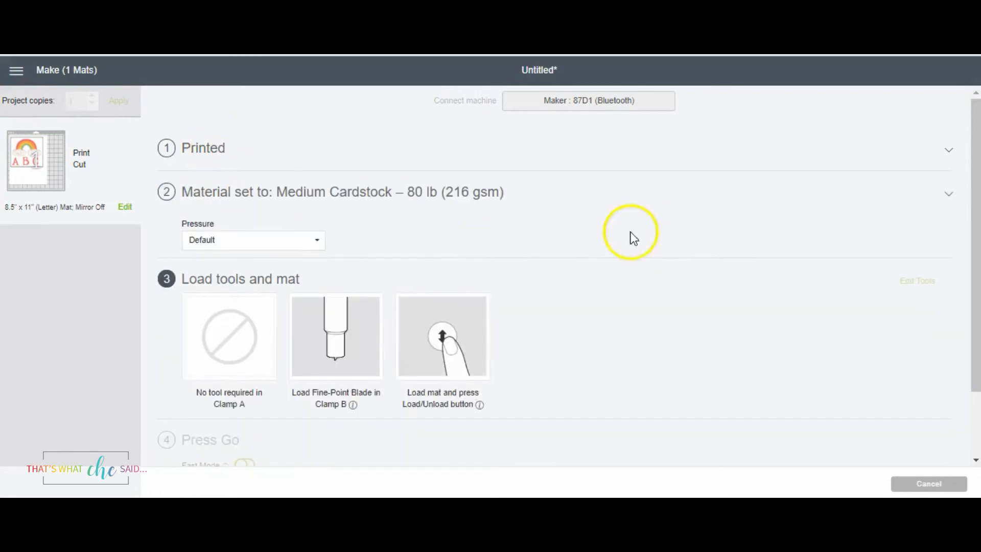